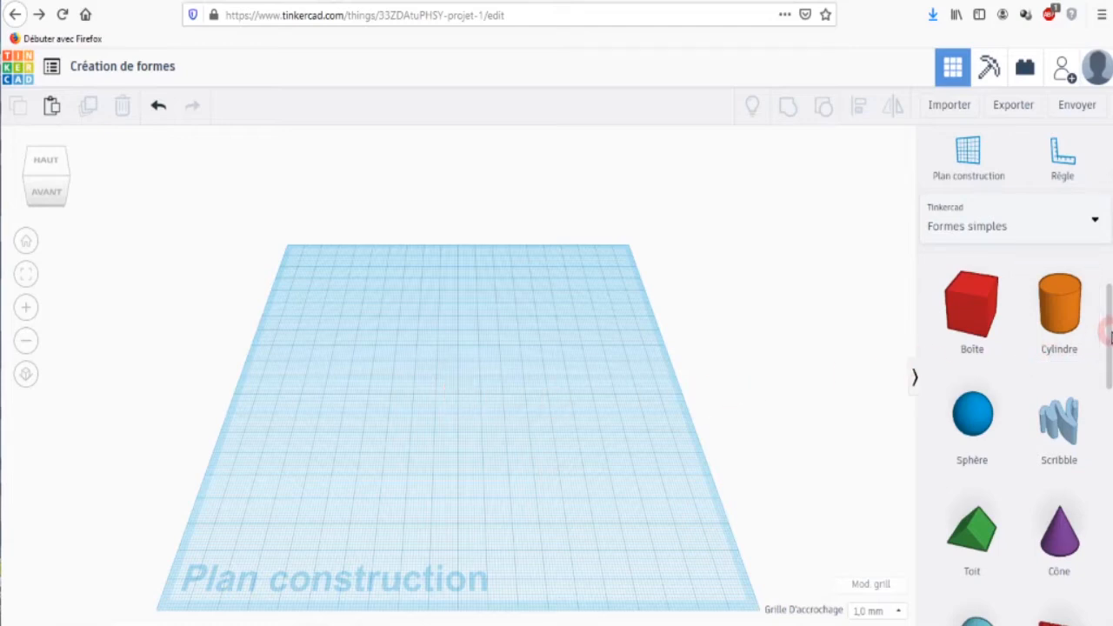
Add a solid red box from the basic shapes near the left side of the workplane.
drag(1109, 331, 1093, 229)
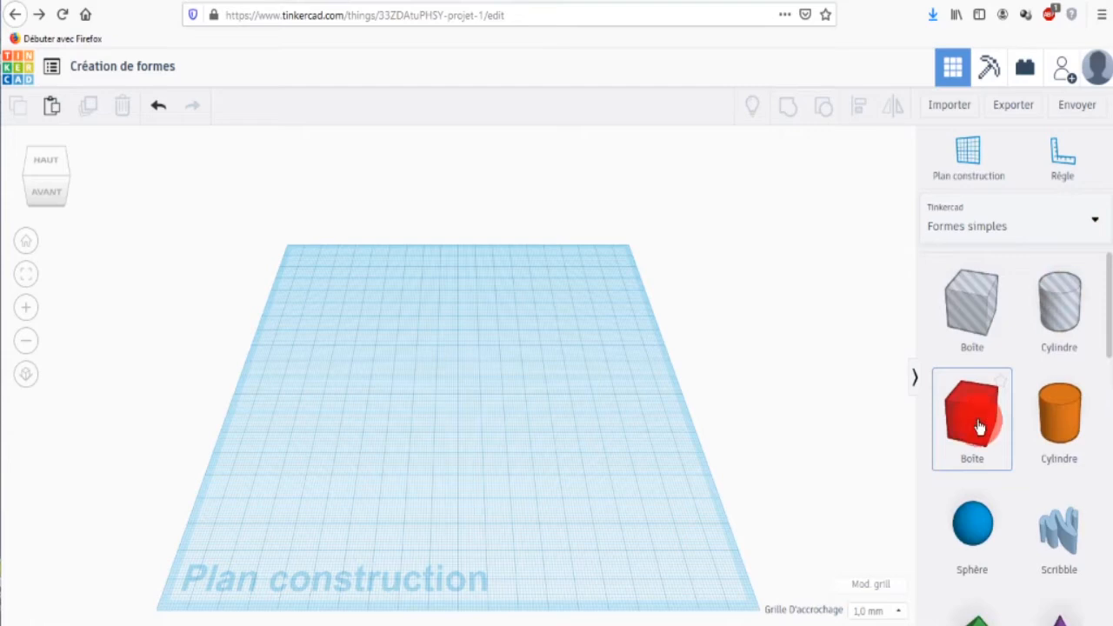
drag(760, 411, 328, 360)
click(366, 414)
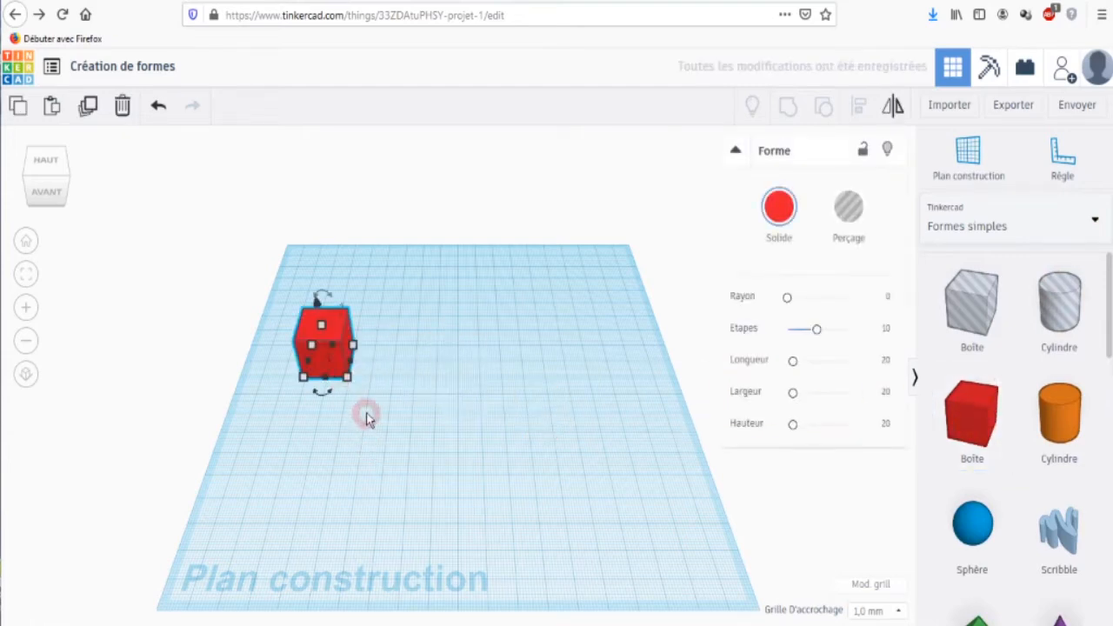
click(330, 370)
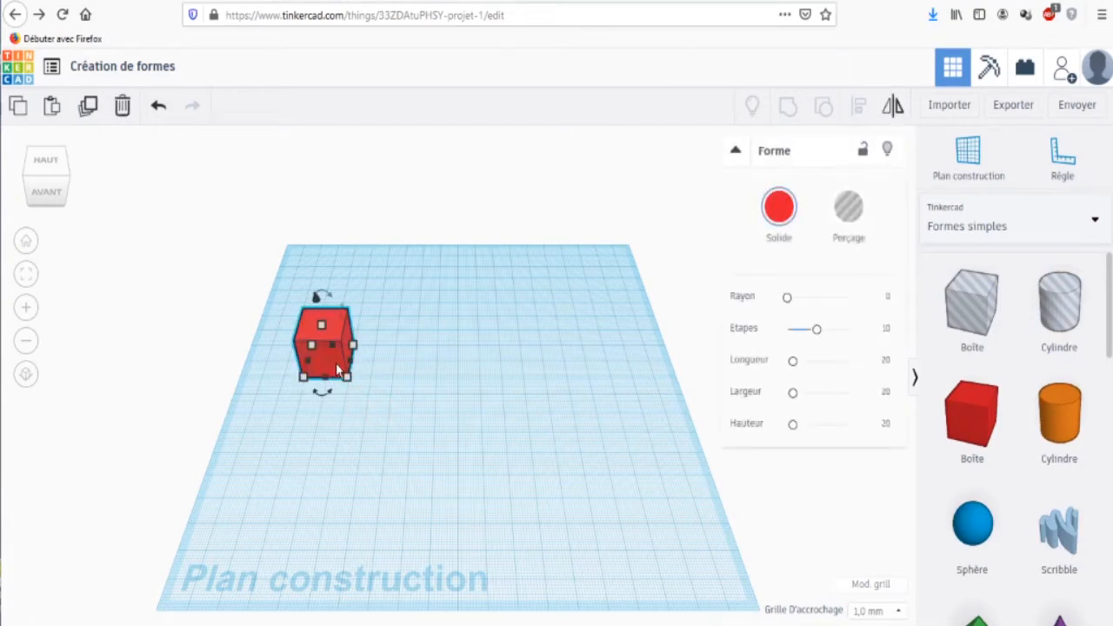
Enlarge the box's base from its front corner to about 33 mm wide and 32 mm deep.
click(353, 353)
click(347, 380)
drag(347, 383, 374, 402)
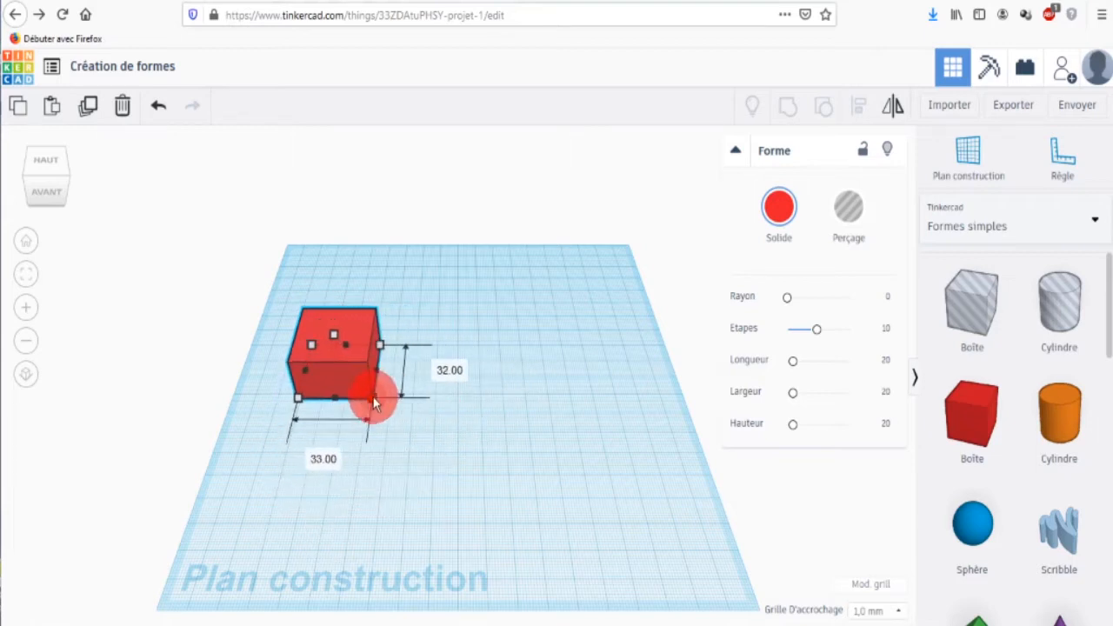
click(300, 401)
click(372, 405)
click(380, 347)
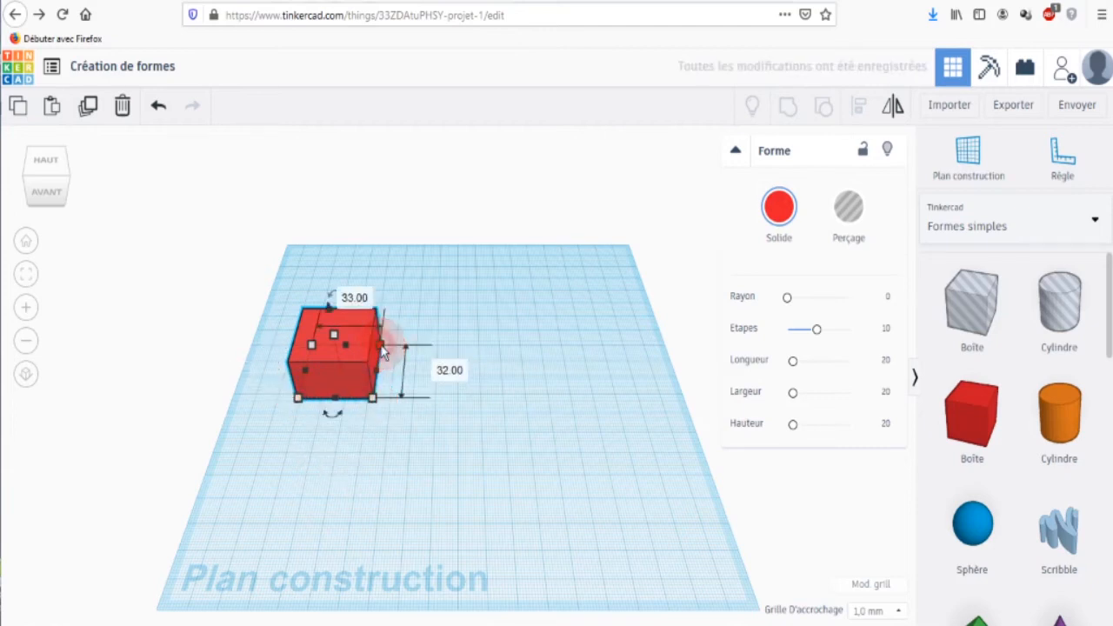
Resize the box to a base of about 58 by 61 mm and a height of about 32 mm.
click(372, 405)
drag(372, 405, 425, 454)
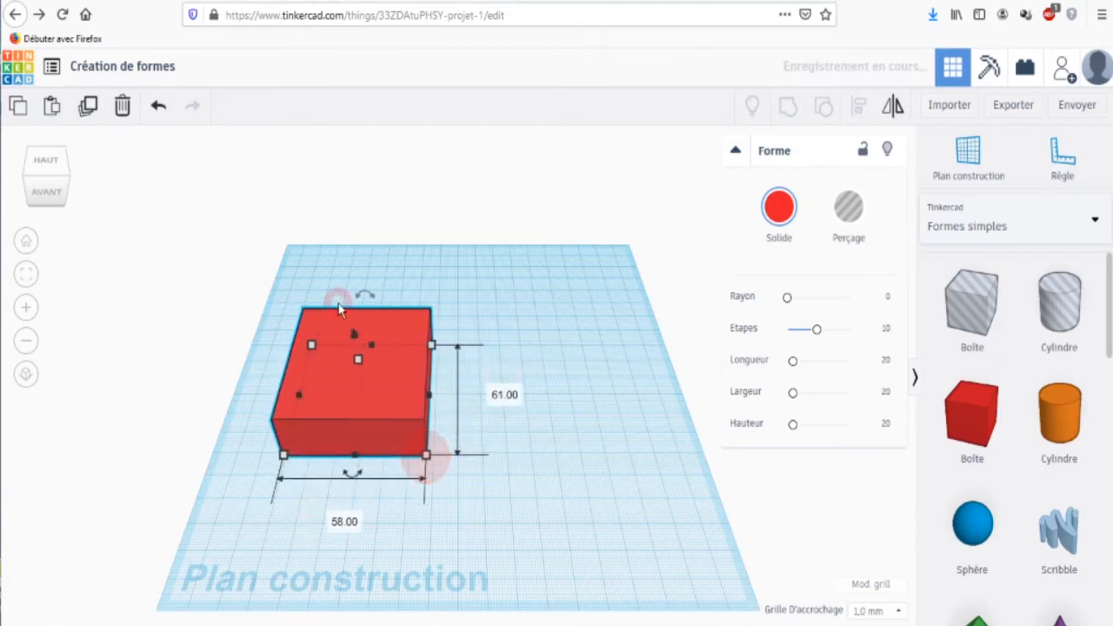
click(357, 360)
drag(357, 360, 346, 334)
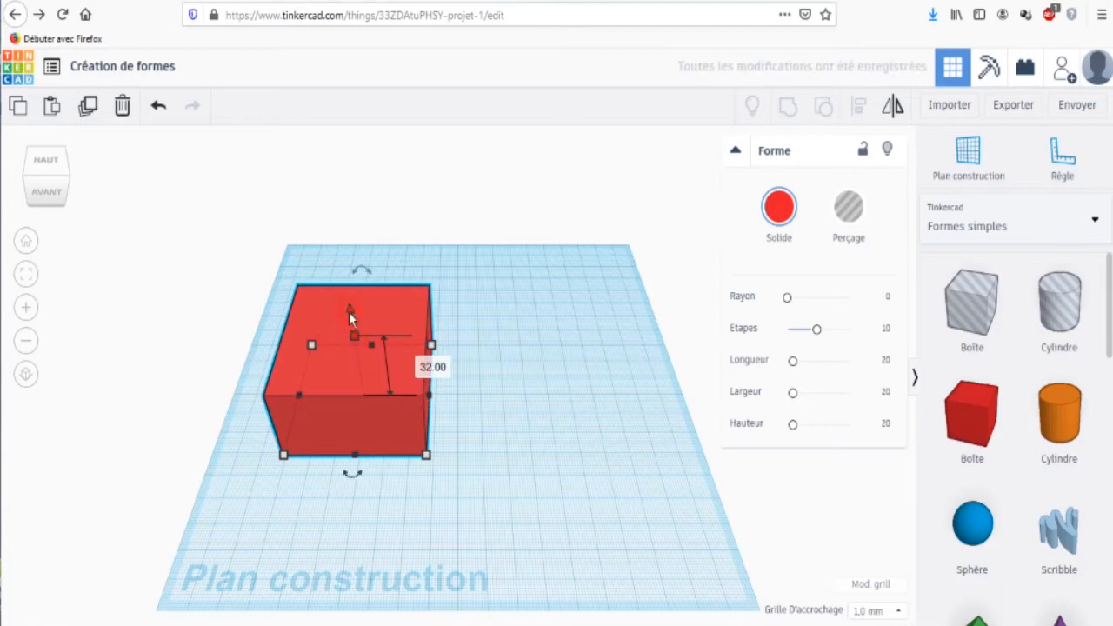
Raise the box about 33 mm above the workplane, then lower it back onto the plane.
drag(349, 310, 319, 228)
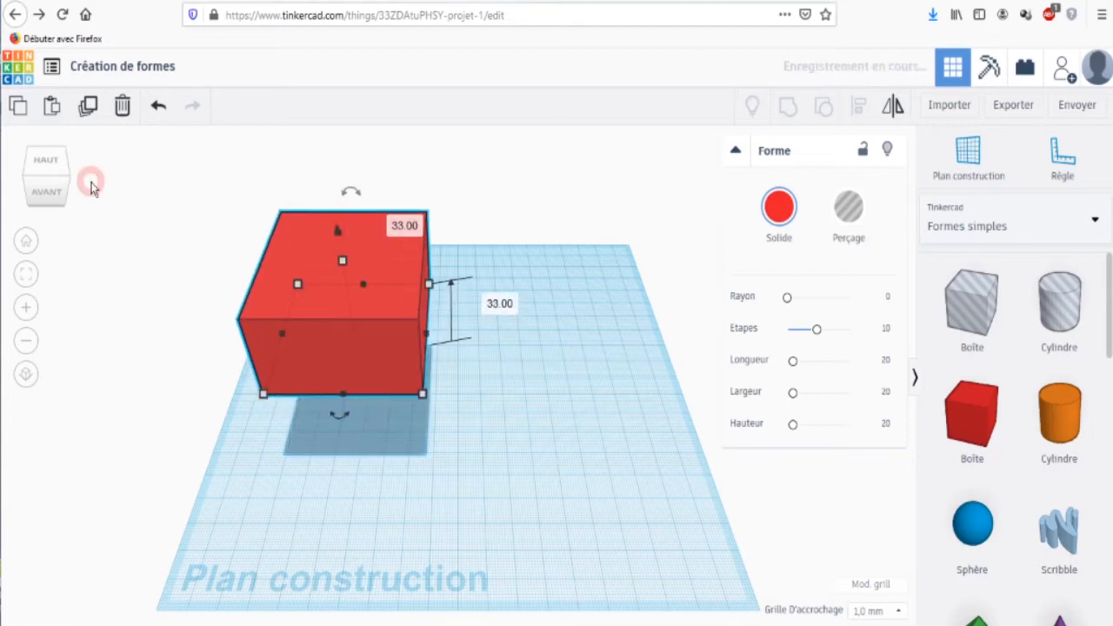
click(53, 186)
drag(52, 186, 55, 186)
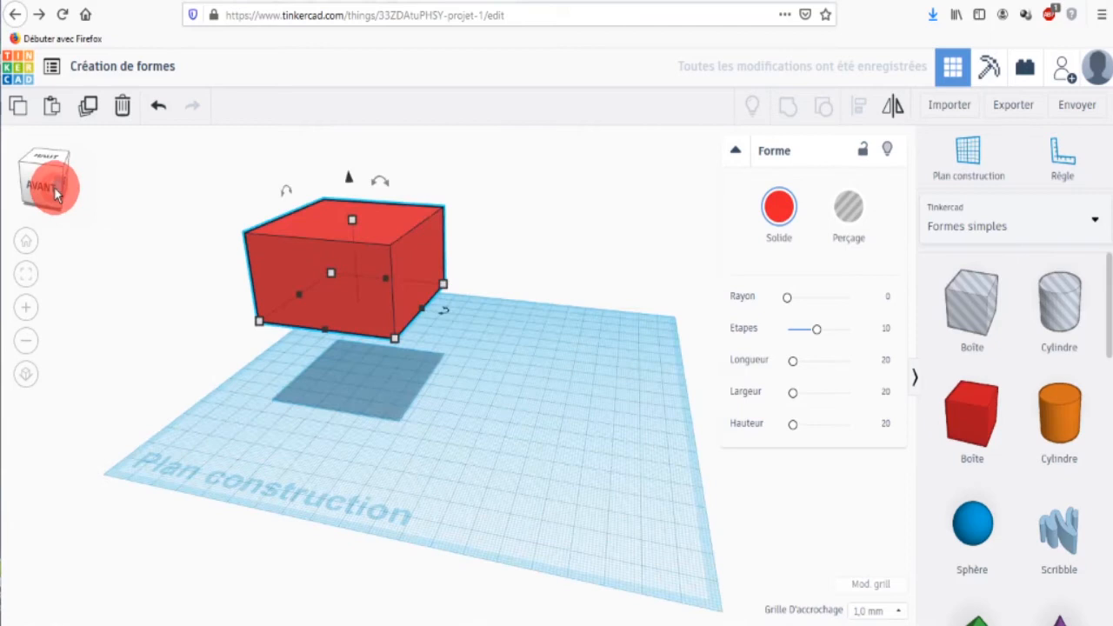
drag(348, 180, 361, 266)
Examine the box's rotation handles around its different axes from several viewing angles.
drag(48, 193, 52, 201)
mouse_move(293, 285)
mouse_move(295, 274)
mouse_down()
mouse_move(285, 278)
mouse_move(317, 245)
mouse_move(288, 269)
mouse_up()
mouse_move(387, 242)
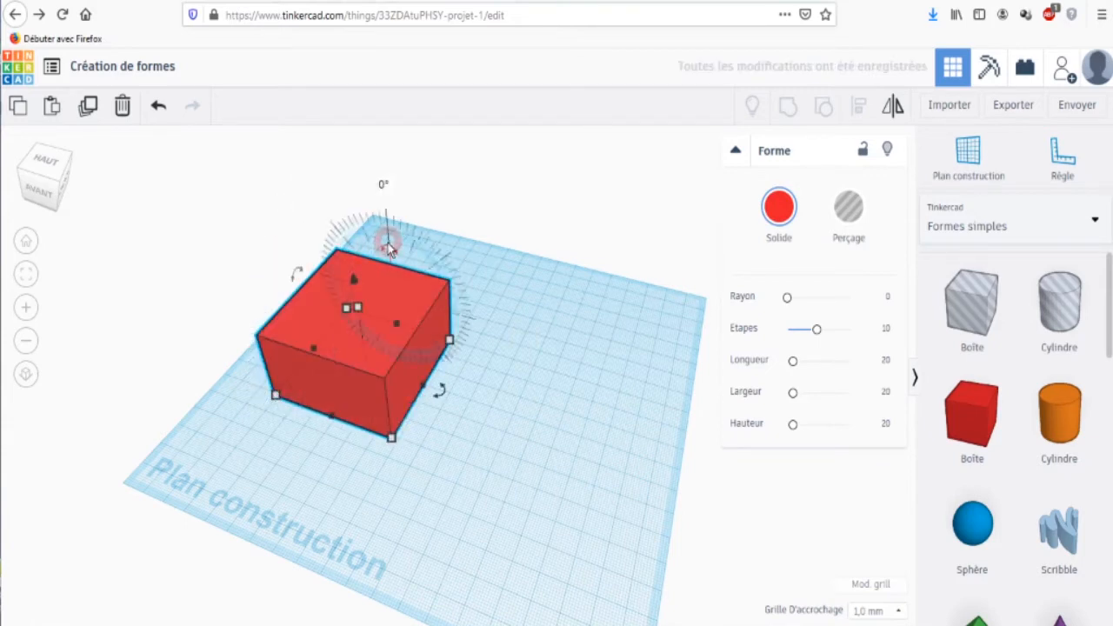
mouse_move(395, 242)
mouse_down()
mouse_move(417, 250)
mouse_move(374, 237)
mouse_move(405, 239)
mouse_move(386, 232)
mouse_up()
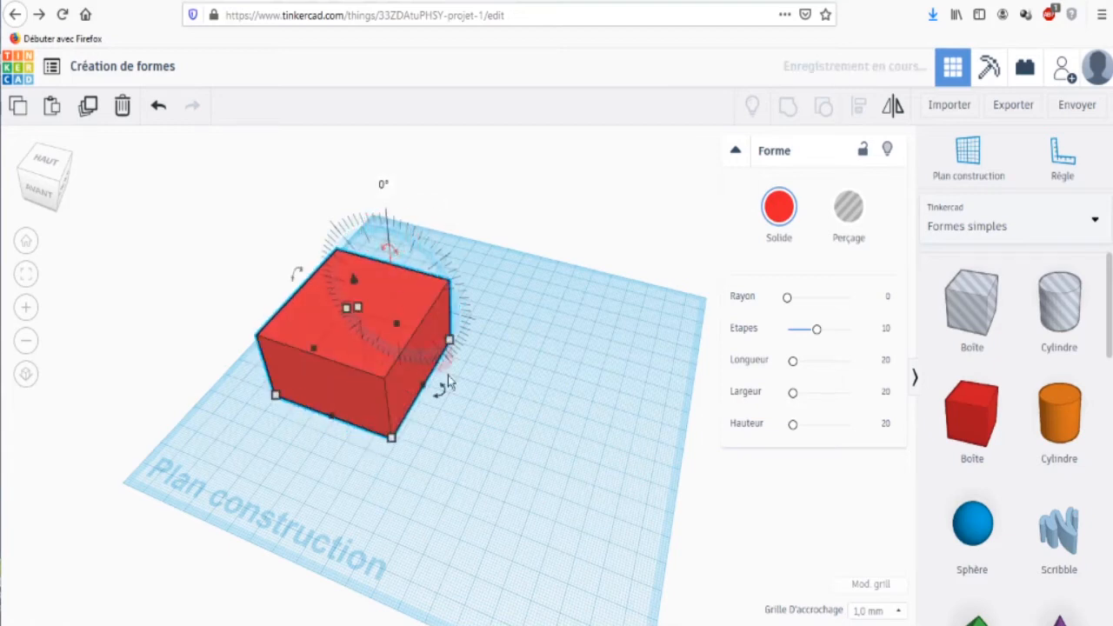
mouse_move(447, 397)
mouse_down()
mouse_move(387, 456)
mouse_move(495, 326)
mouse_move(474, 383)
mouse_move(458, 396)
mouse_up()
click(50, 206)
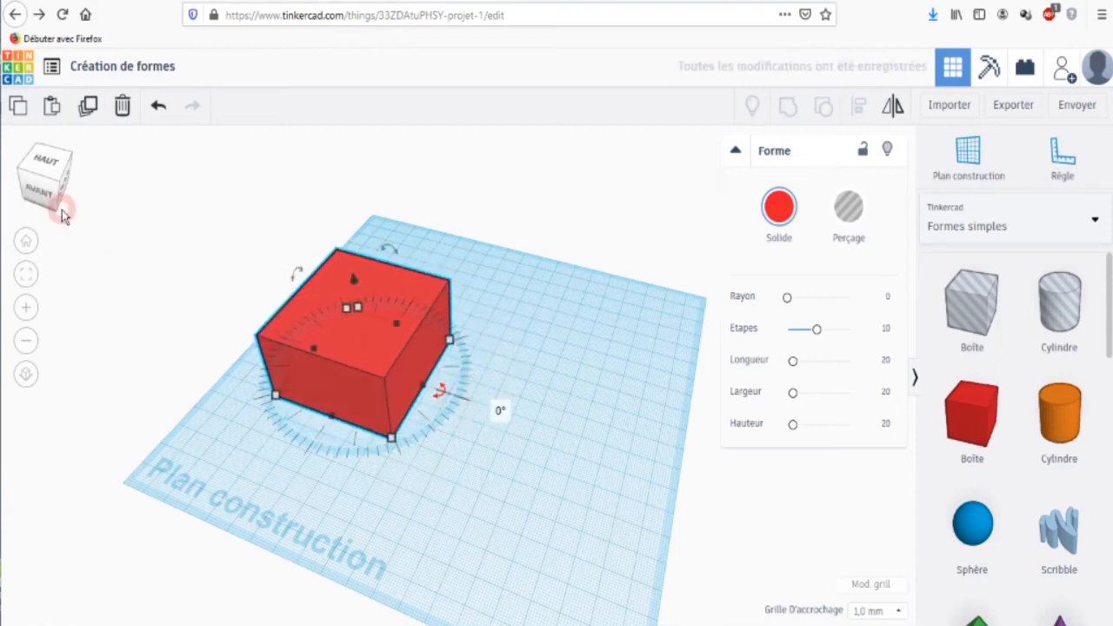
drag(49, 201, 53, 201)
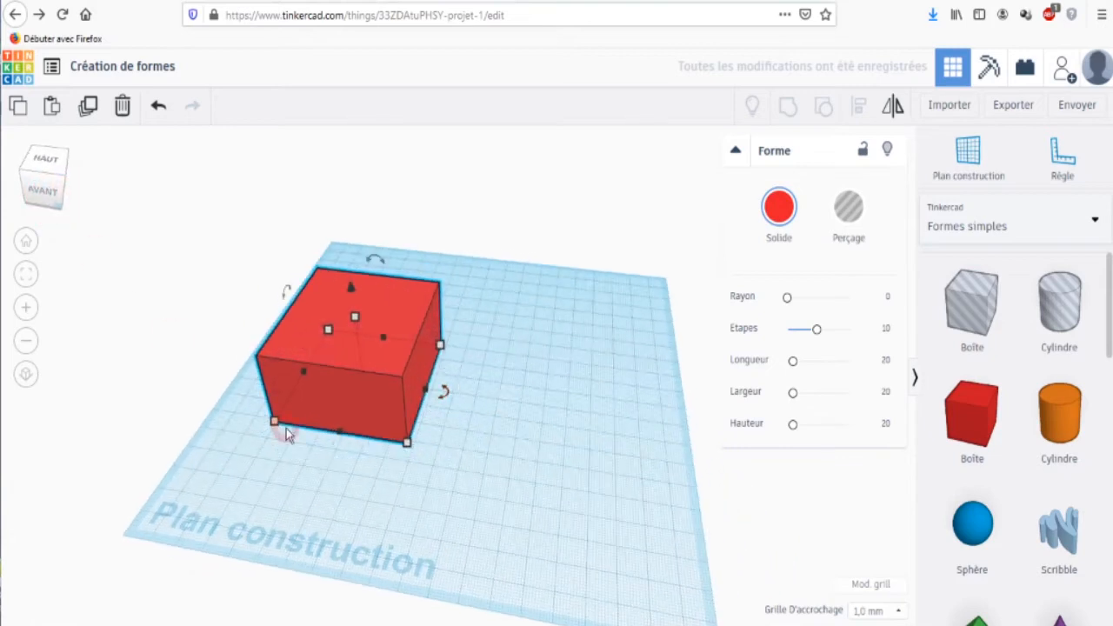
Set the box's base to exactly 20 mm deep and 40 mm wide.
click(336, 476)
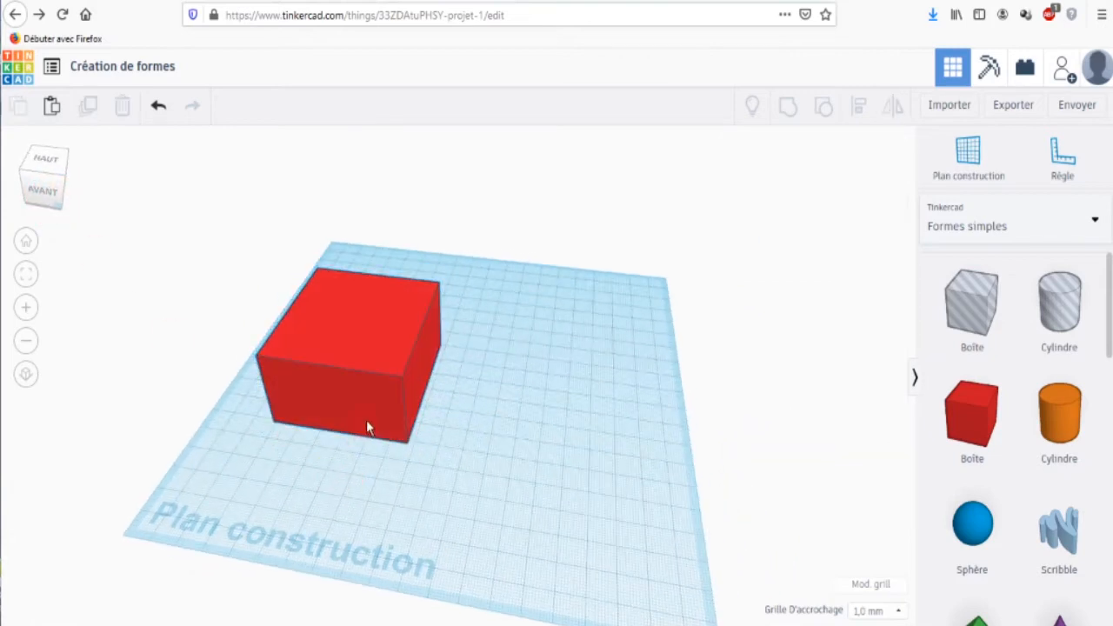
click(366, 420)
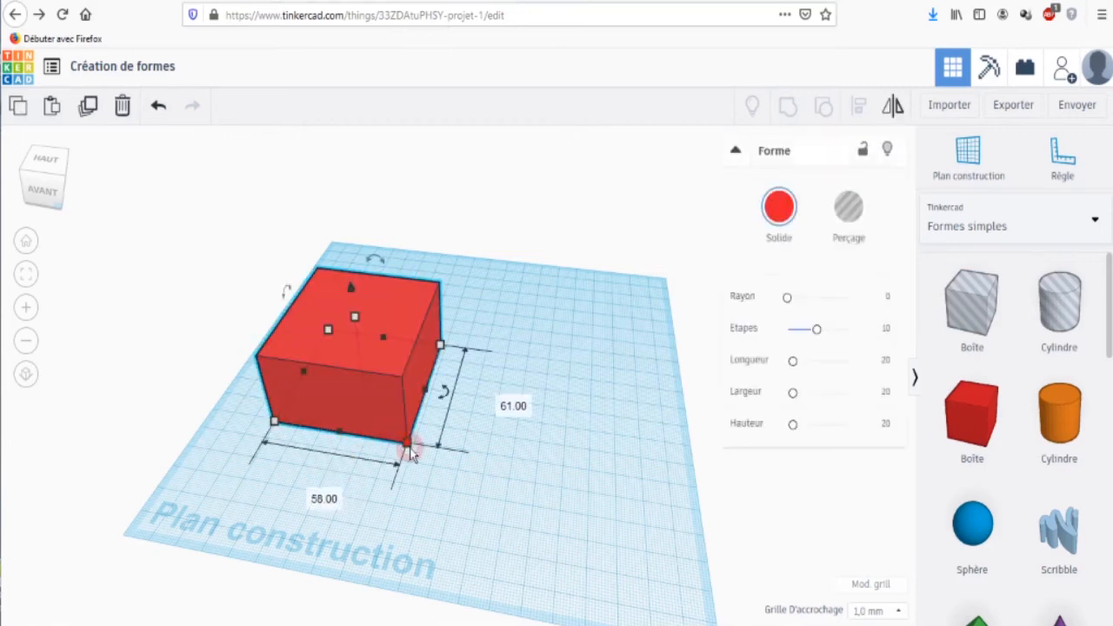
click(499, 402)
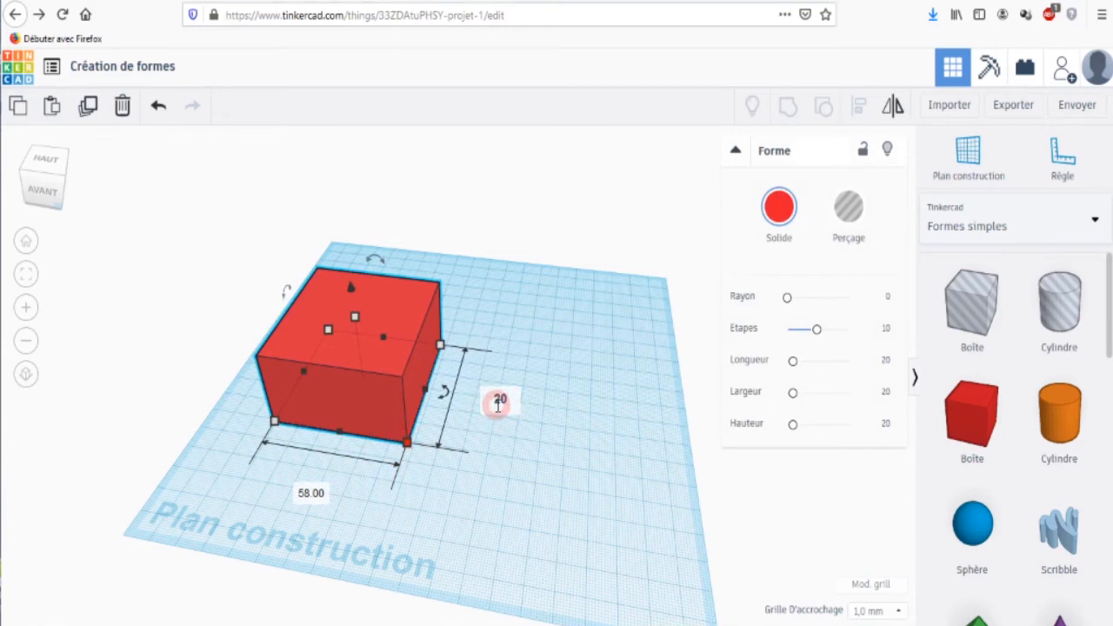
text(20)
key(Return)
click(346, 417)
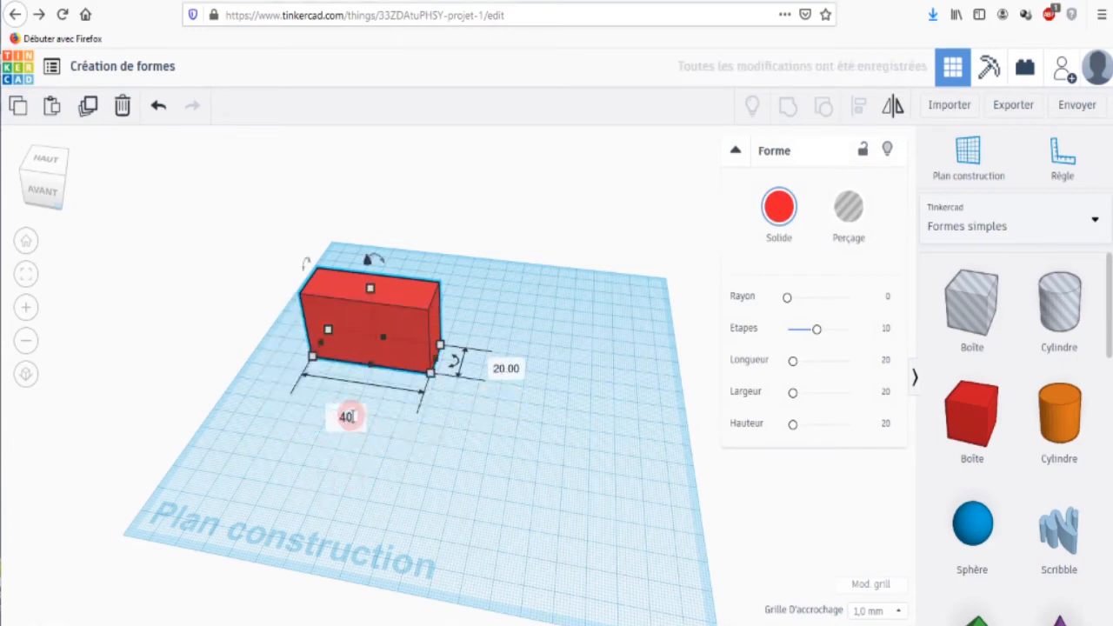
text(40)
key(Return)
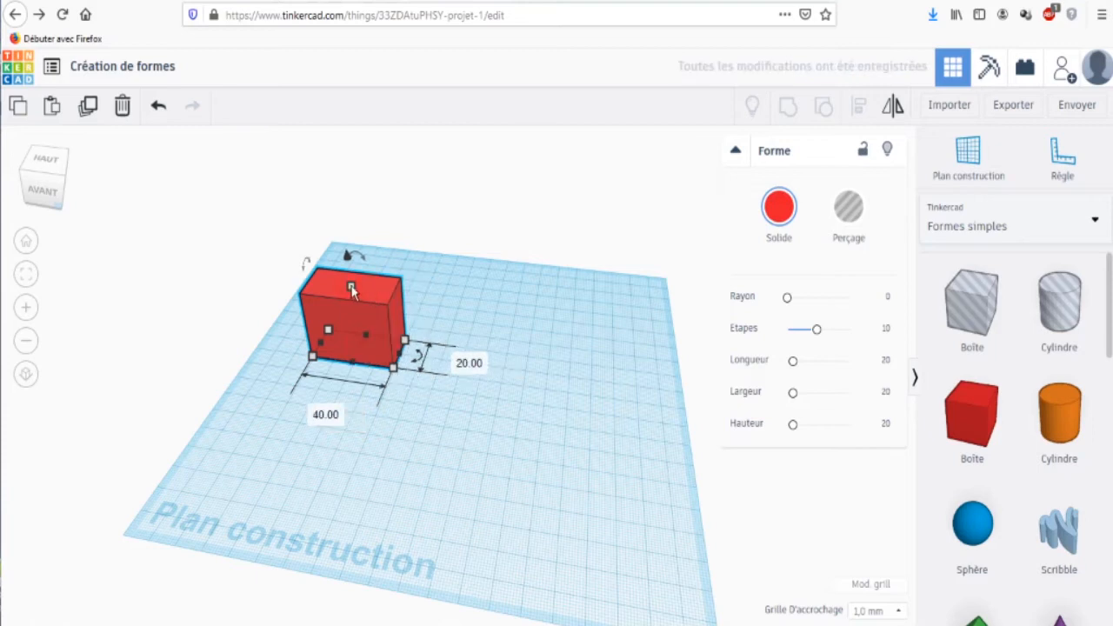
Set the box's height to 50 mm.
mouse_move(350, 287)
click(422, 318)
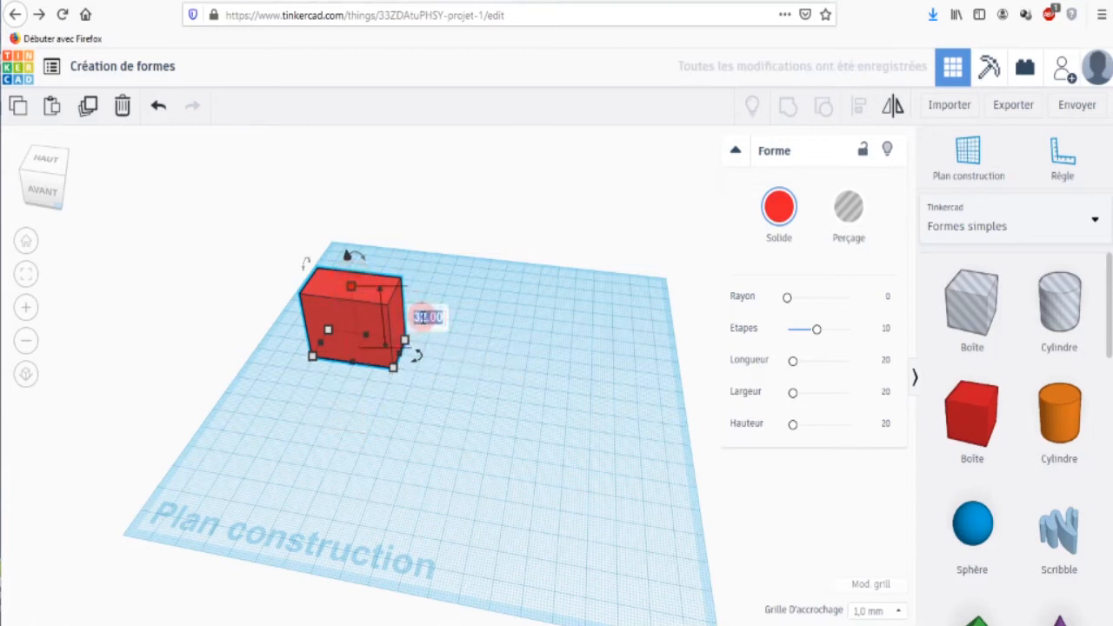
text(50)
key(Return)
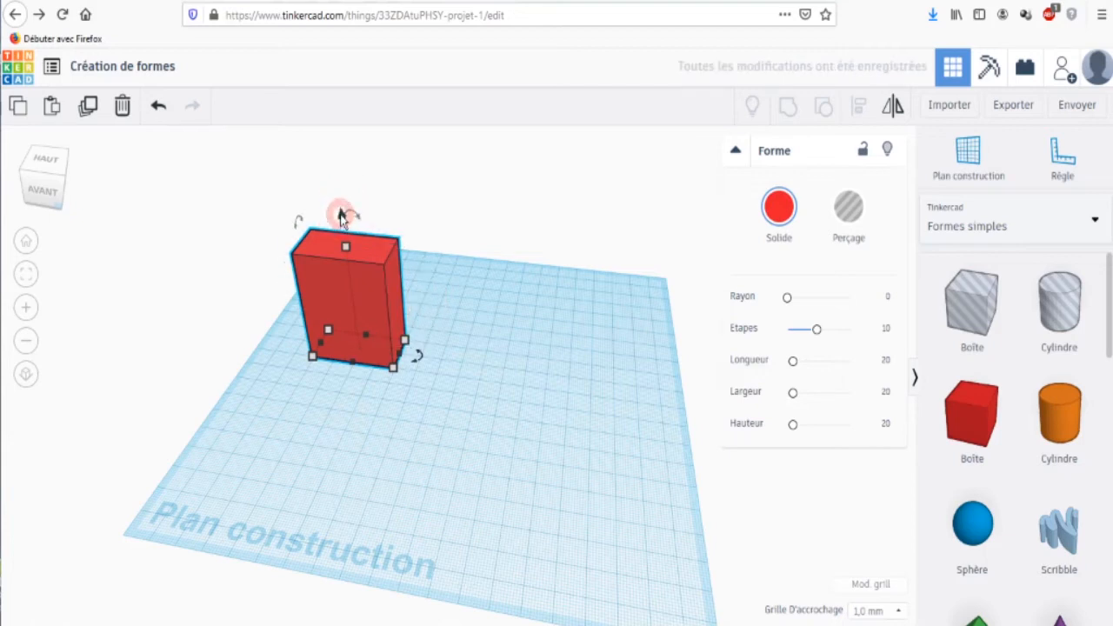
Raise the box about 12 mm off the workplane, then set its elevation to 0.
drag(340, 215, 336, 189)
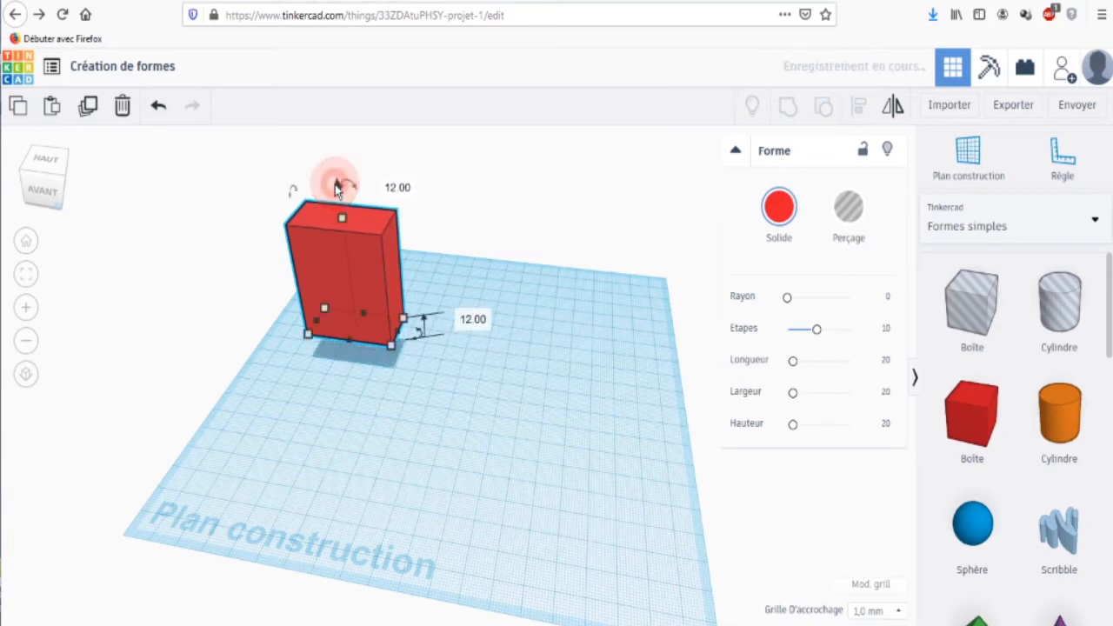
click(471, 318)
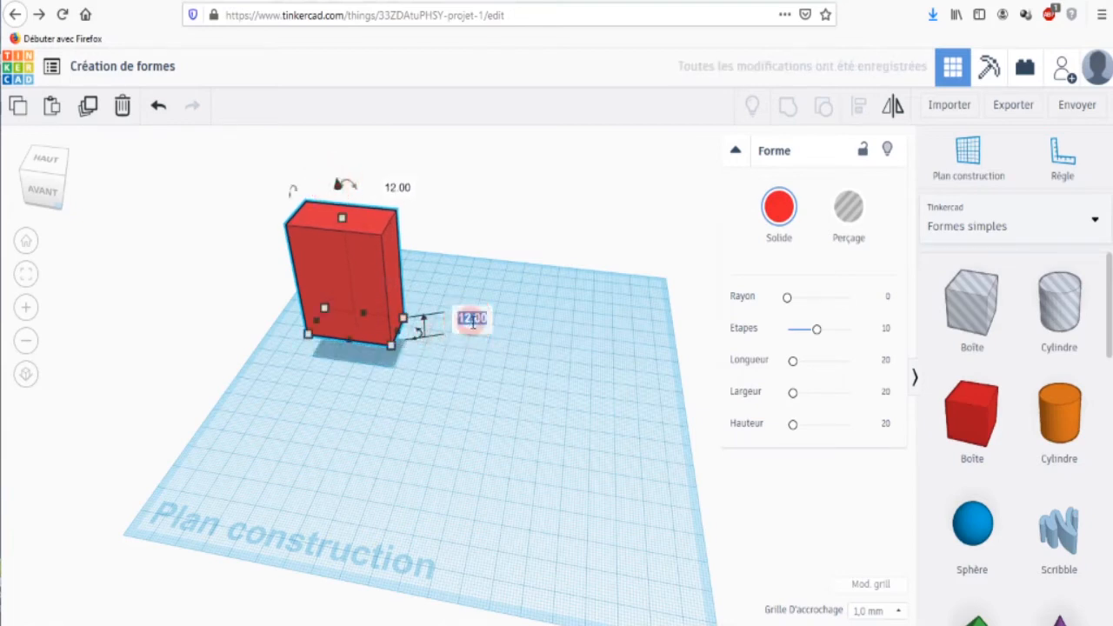
key(Return)
click(472, 318)
key(Return)
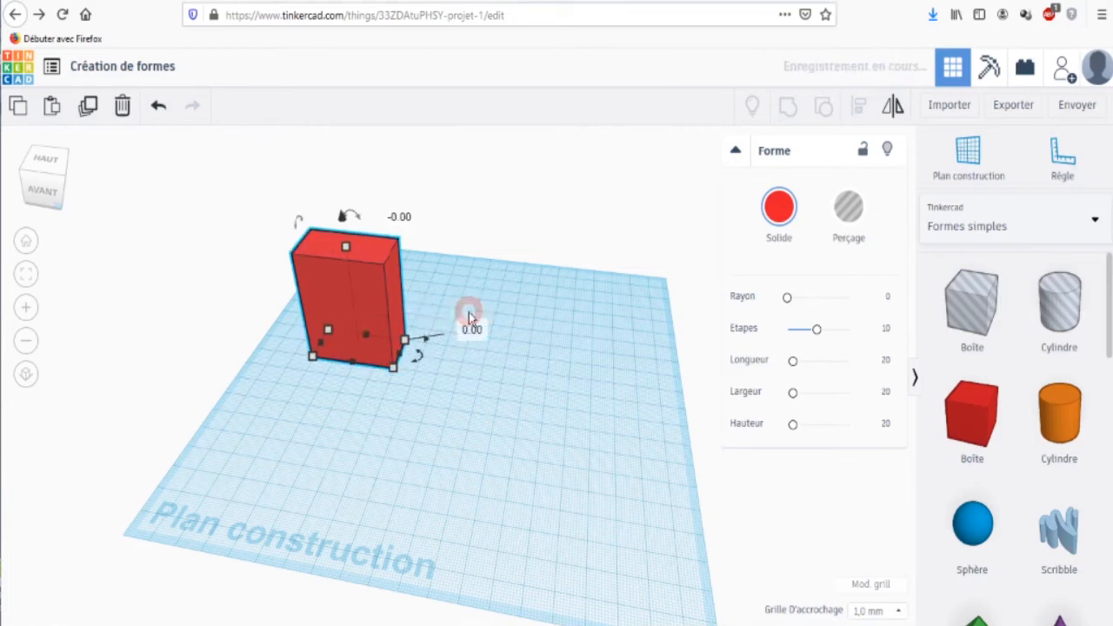
Resize the box freehand to a base of about 52 by 70 mm and a height of about 22 mm.
drag(49, 191, 59, 191)
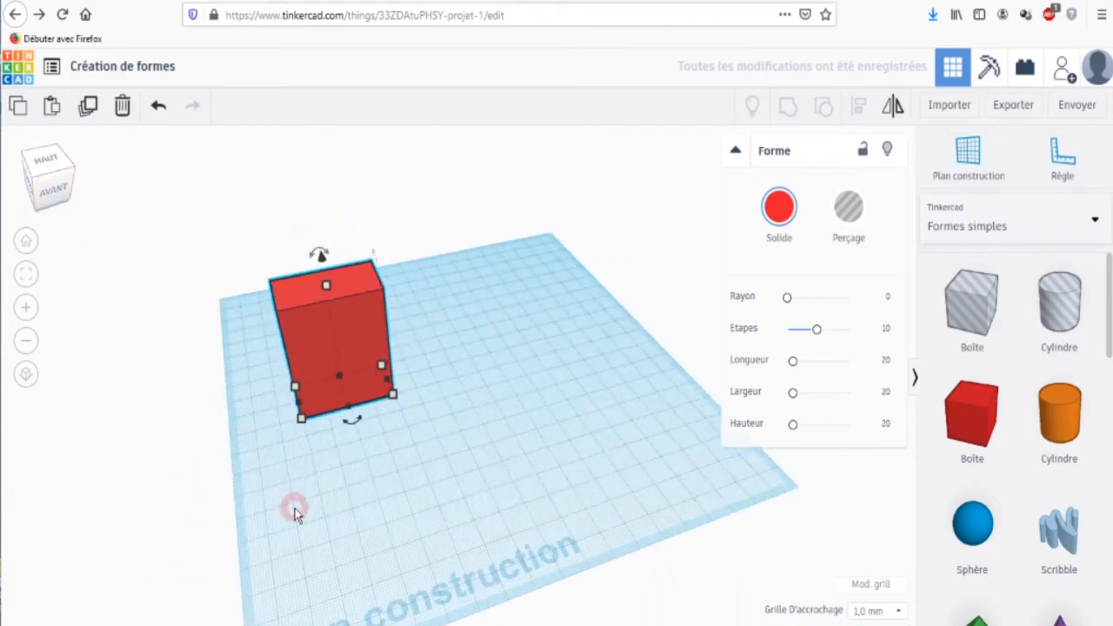
ctrl+shift+drag(293, 511, 278, 442)
click(298, 280)
drag(386, 322, 445, 387)
drag(342, 228, 345, 298)
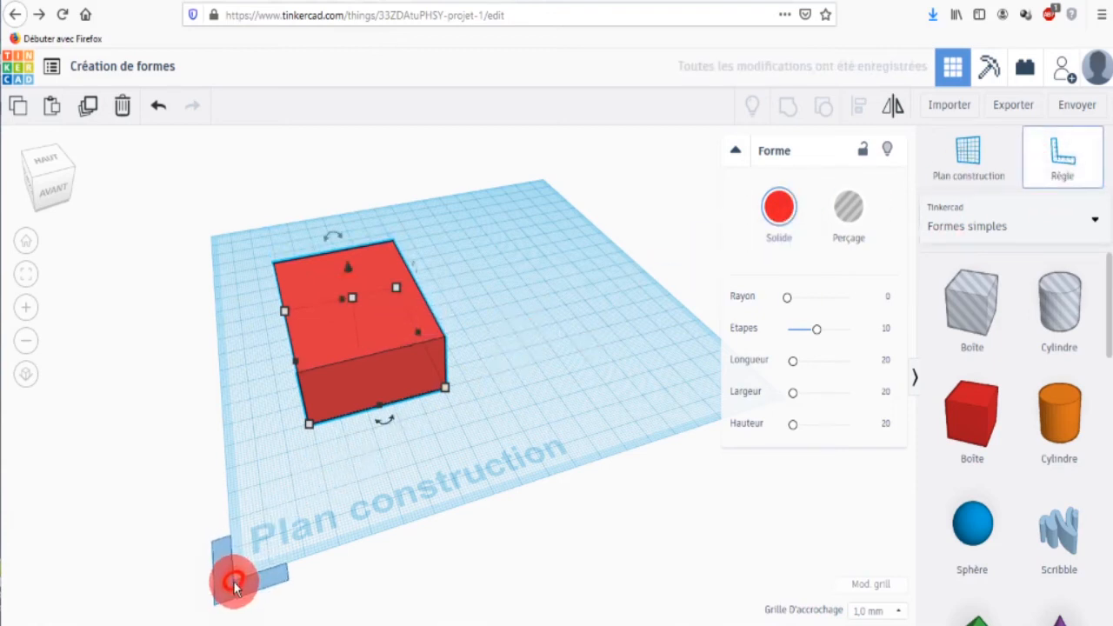
Place the ruler at the workplane's front-left corner and offset the box 20 mm across and 30 mm back from it.
click(233, 584)
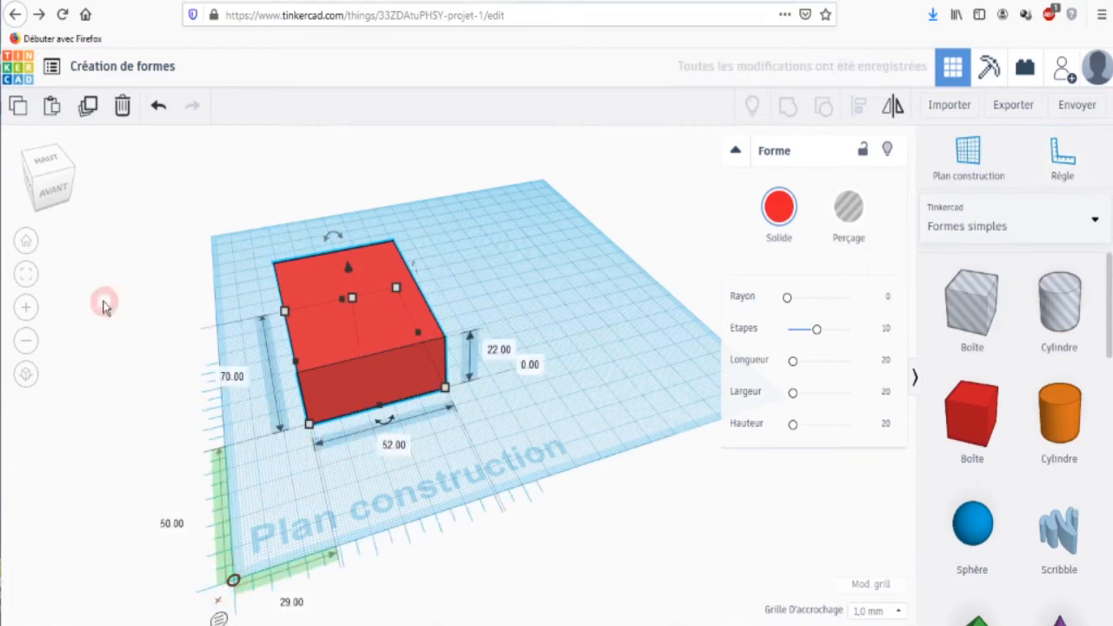
key(ctrl+shift)
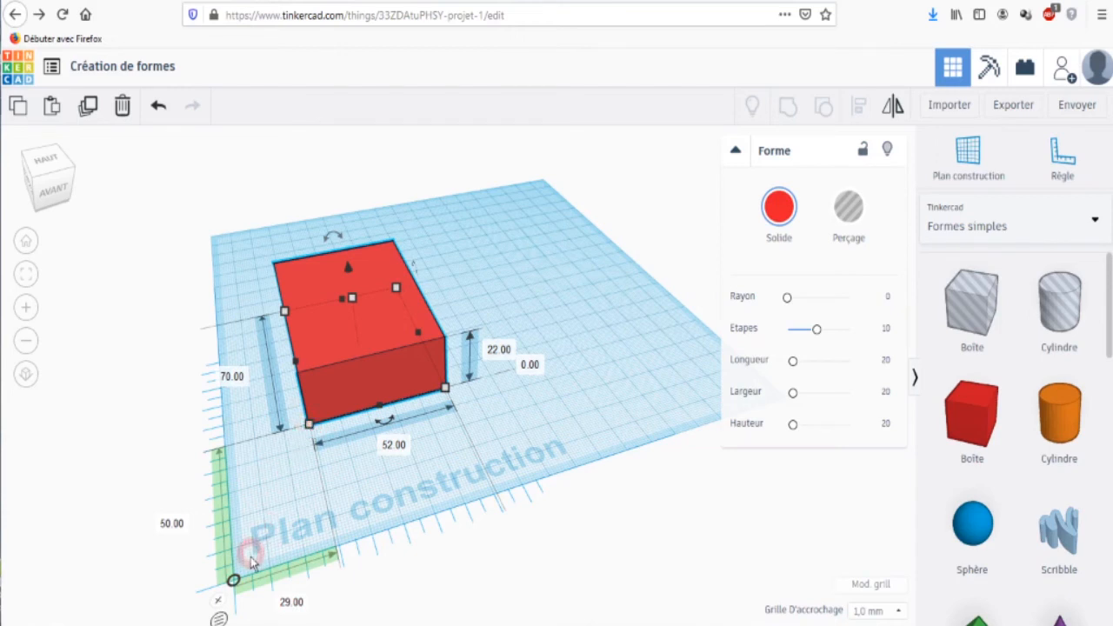
click(292, 603)
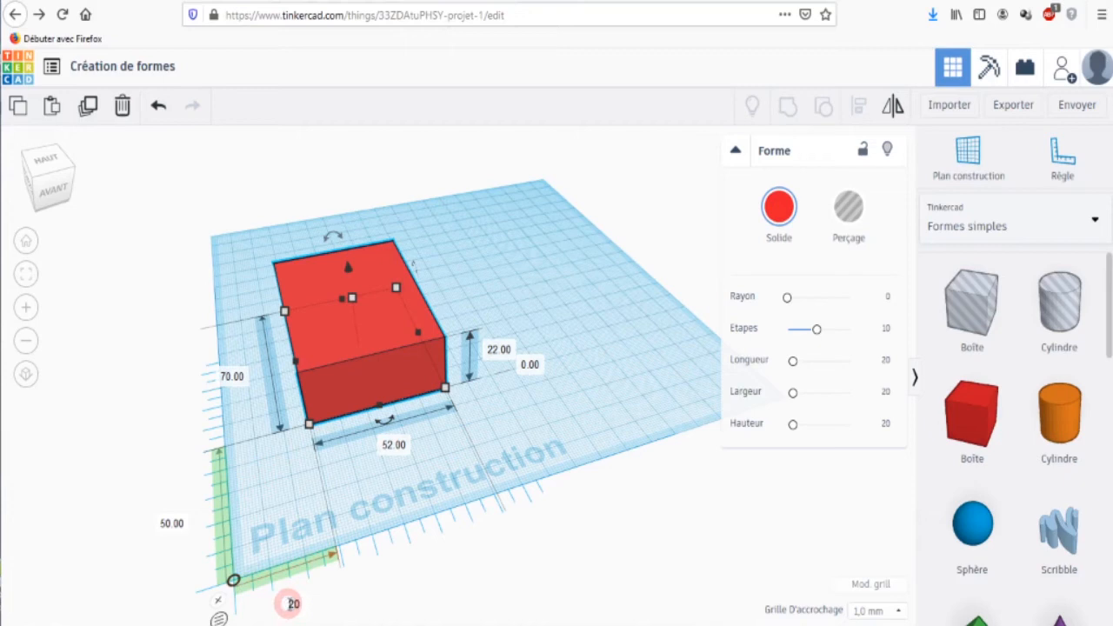
key(Return)
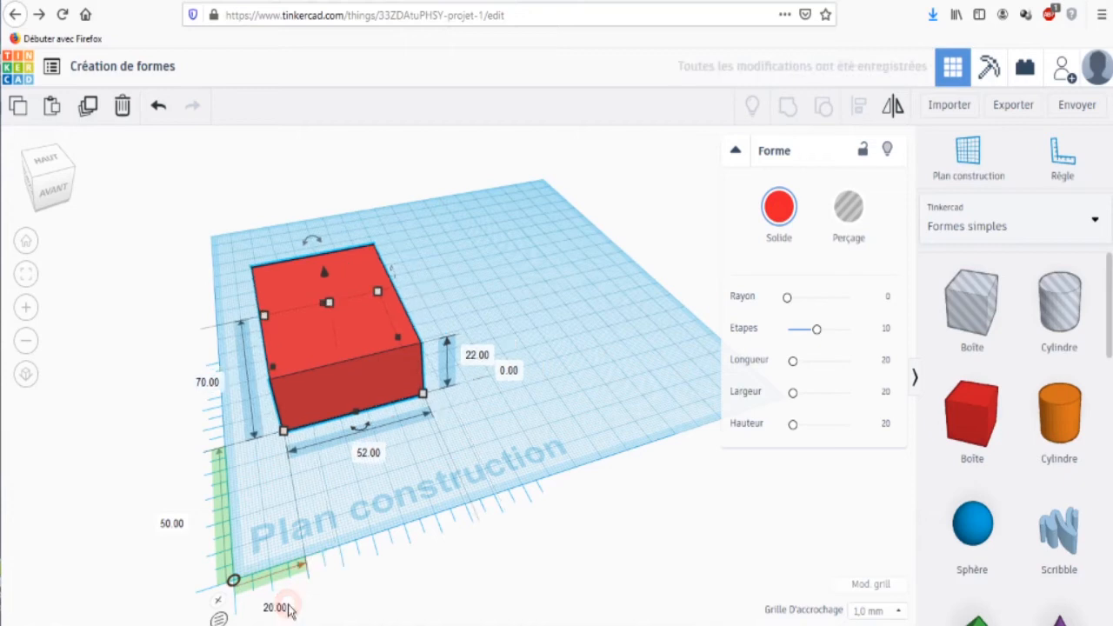
click(172, 527)
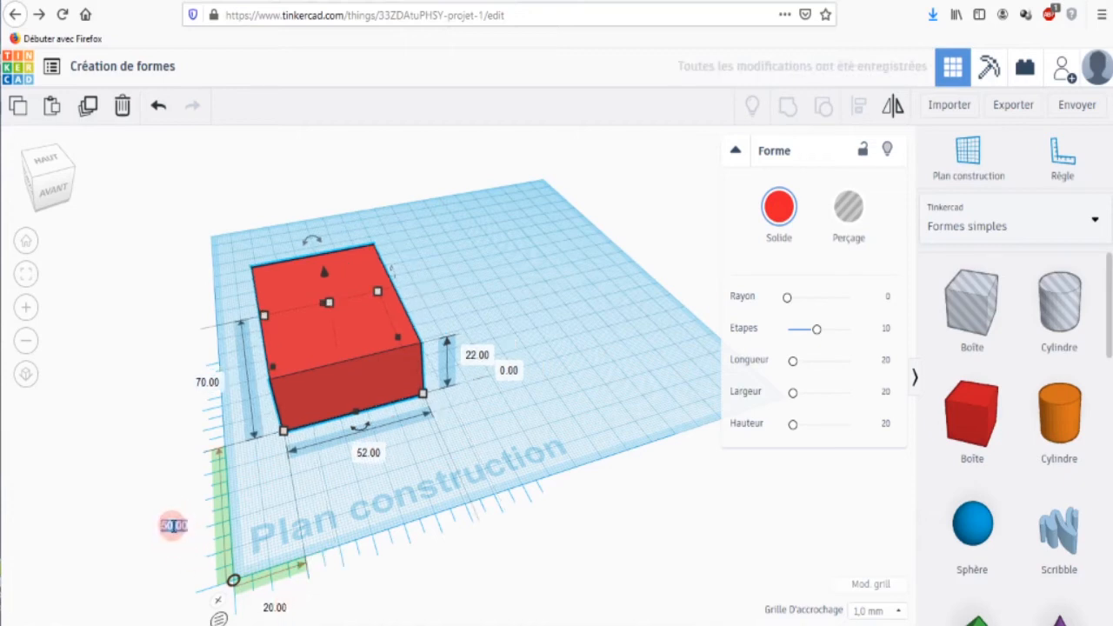
key(Return)
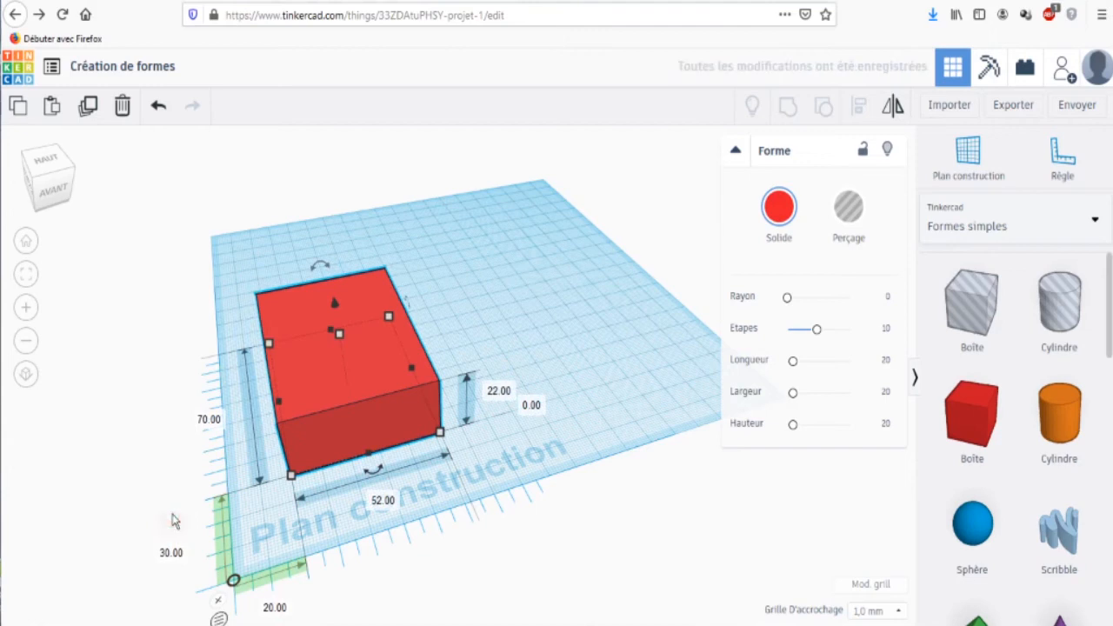
click(197, 321)
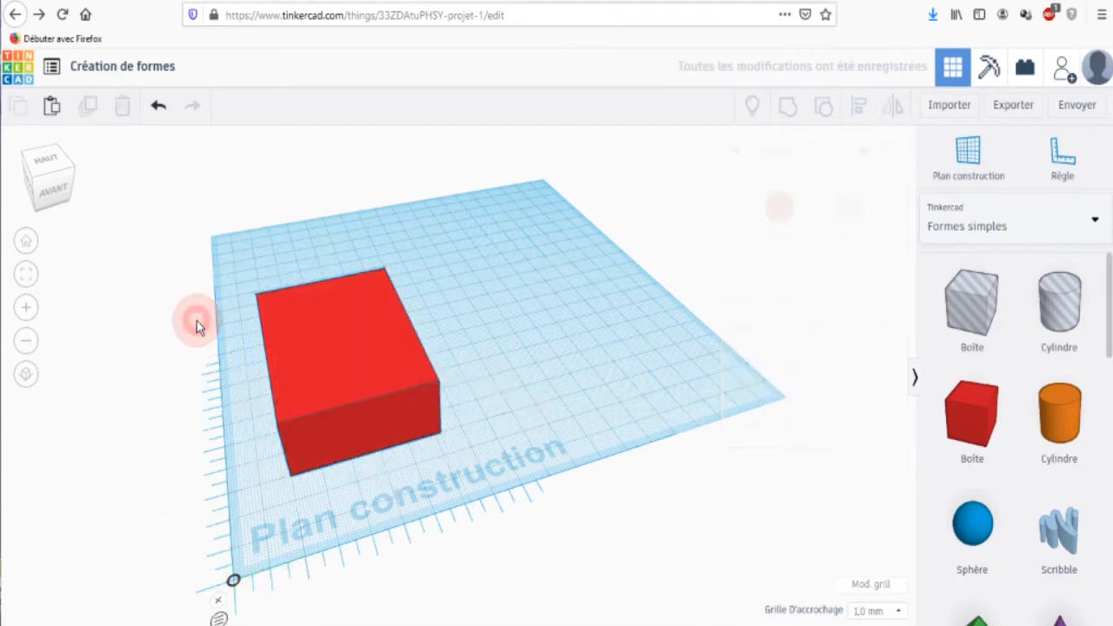
Select the box, collapse its shape properties and recolour it with the preset bright yellow.
click(364, 424)
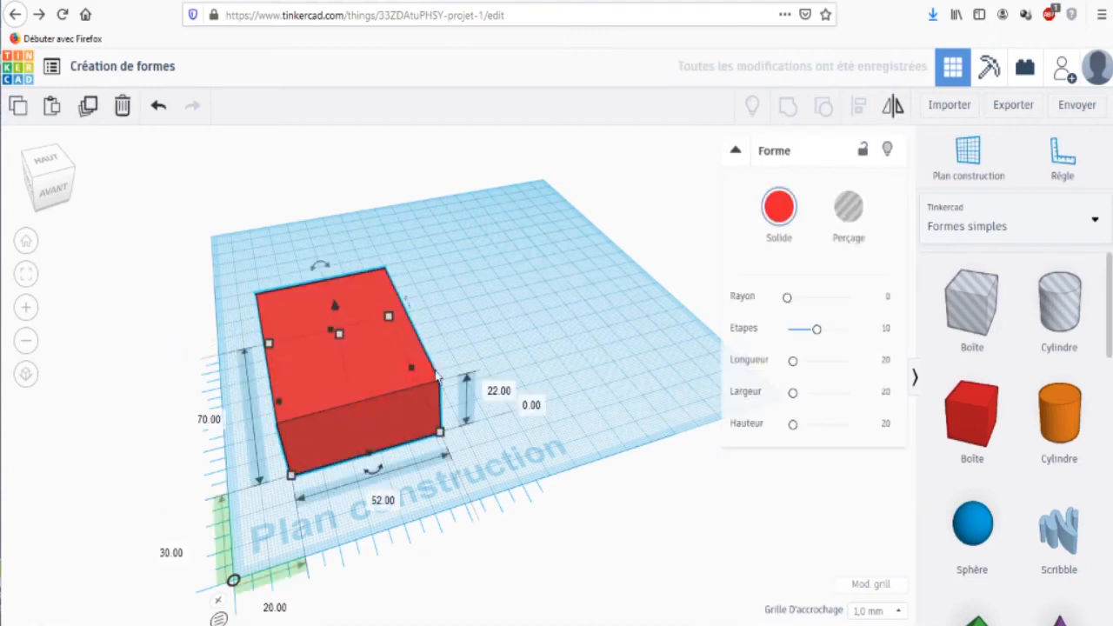
click(736, 152)
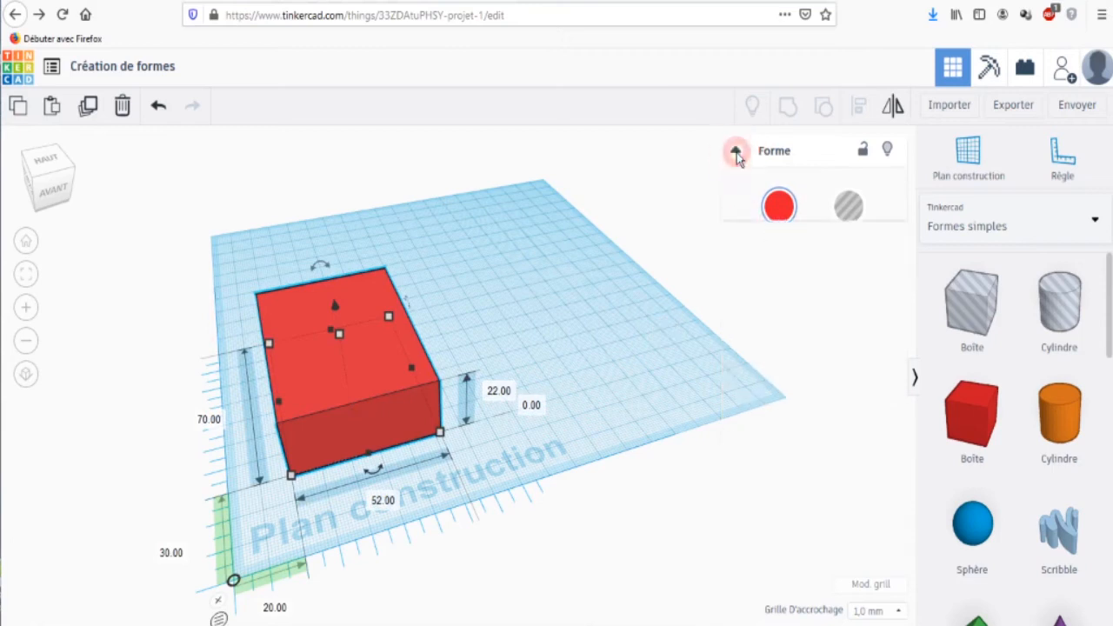
click(766, 171)
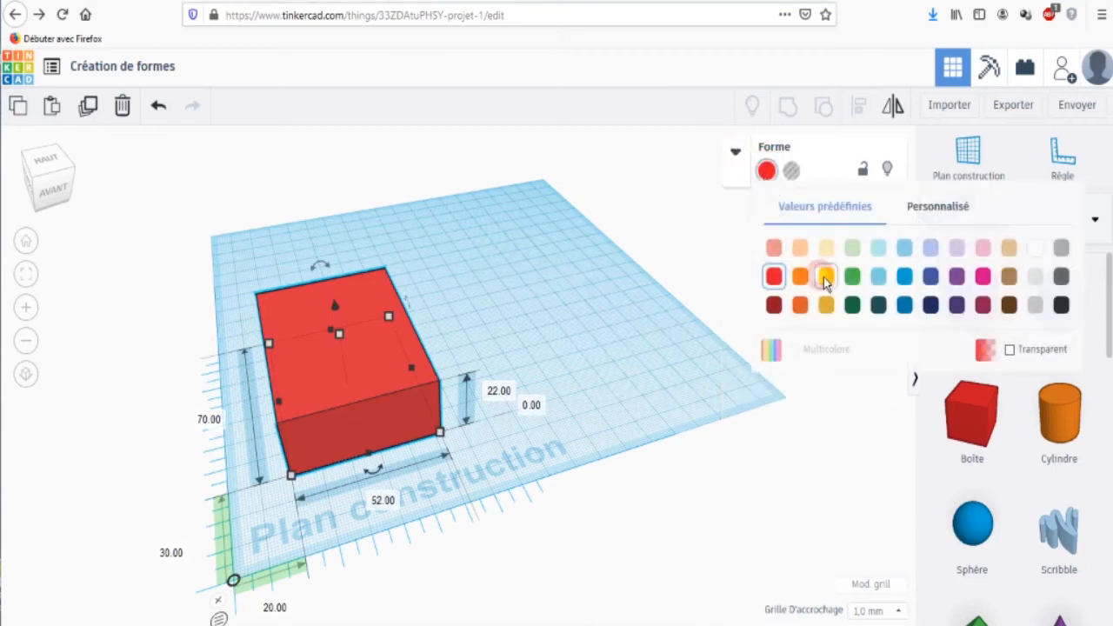
click(822, 278)
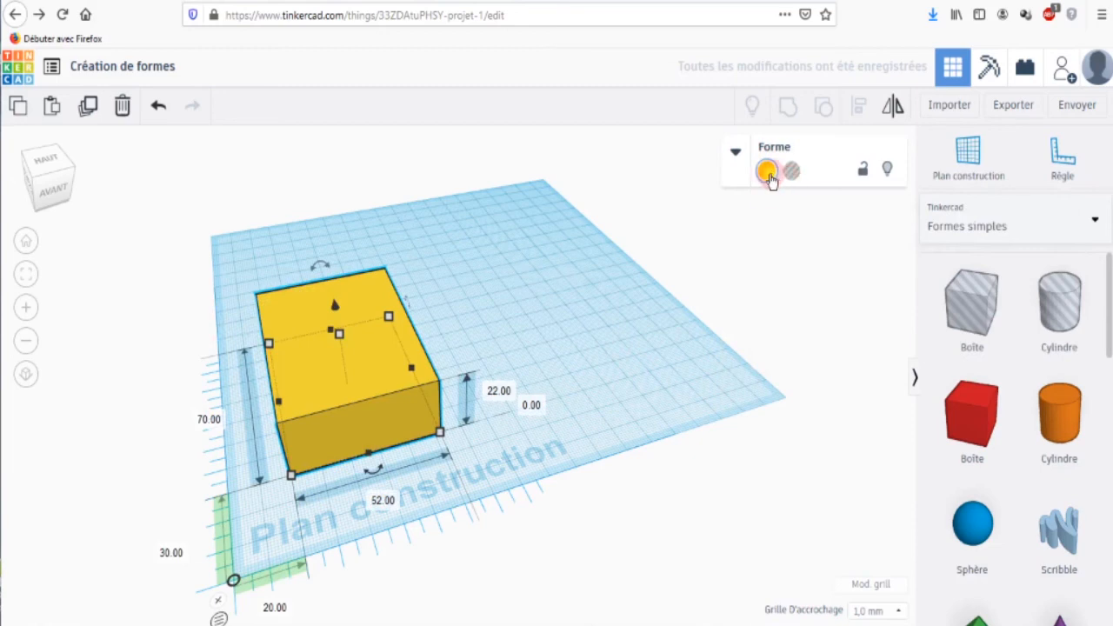
Try transparency on the box, recolour it with the preset red and turn transparency back off.
click(769, 174)
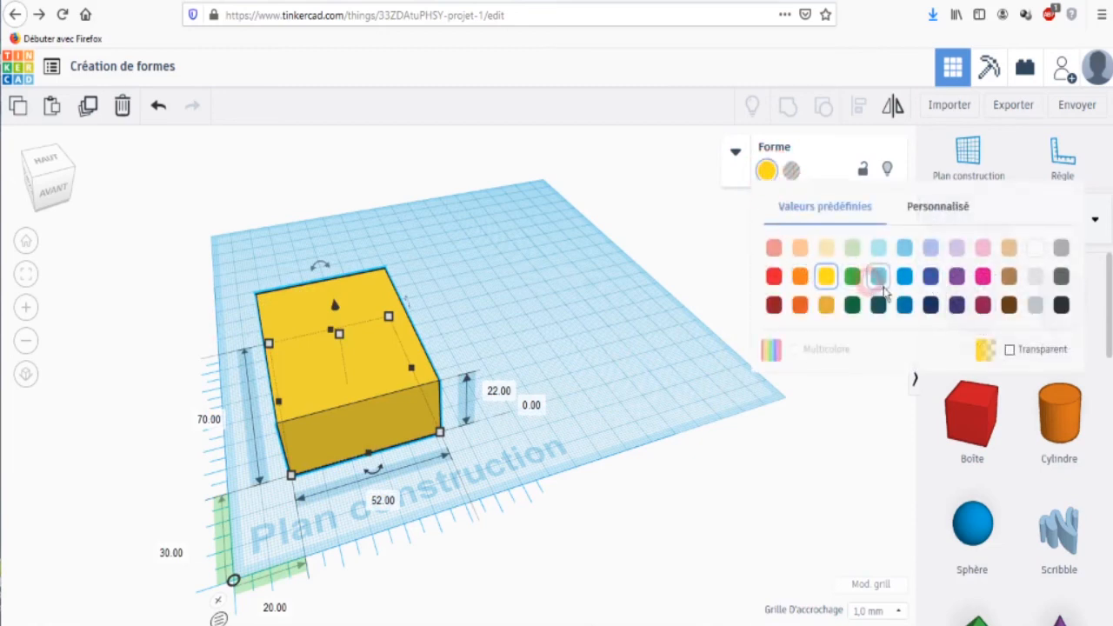
click(1009, 350)
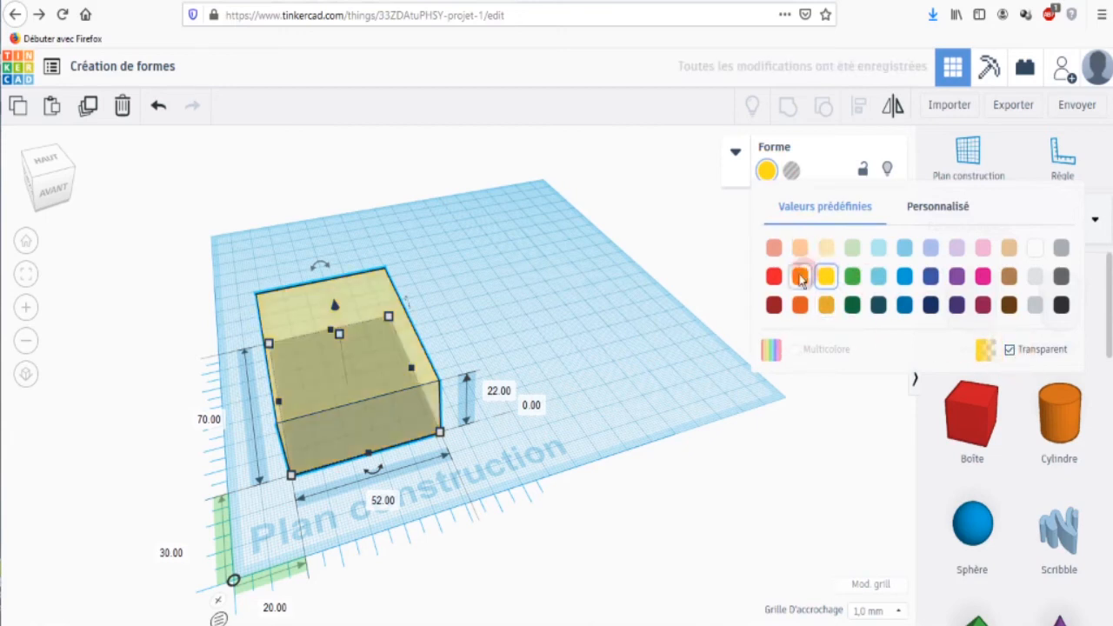
click(773, 276)
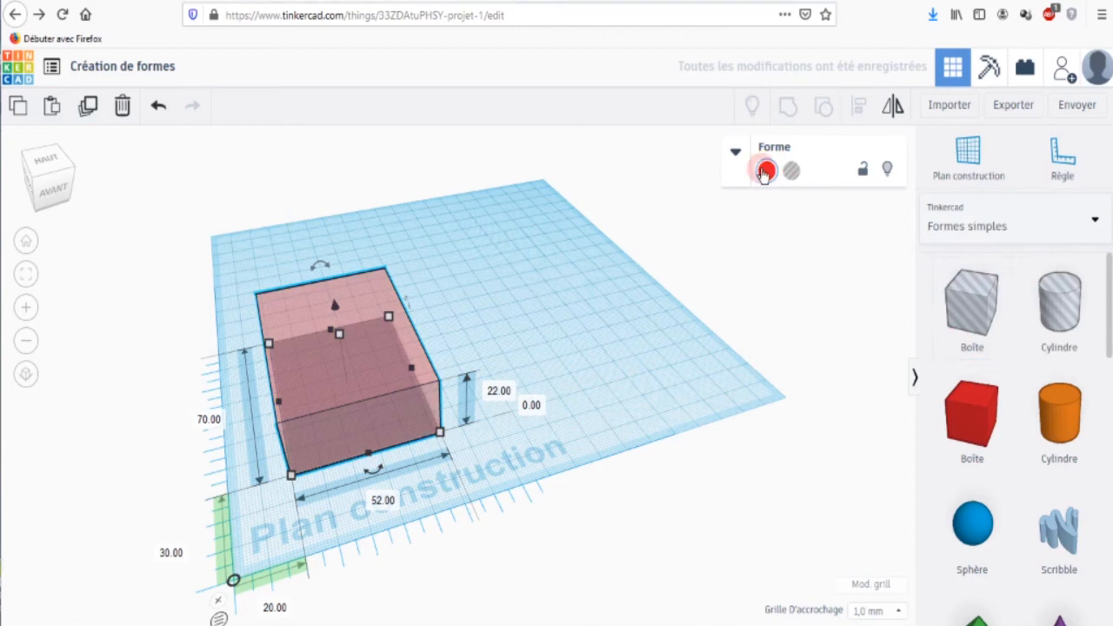
click(767, 170)
click(1007, 349)
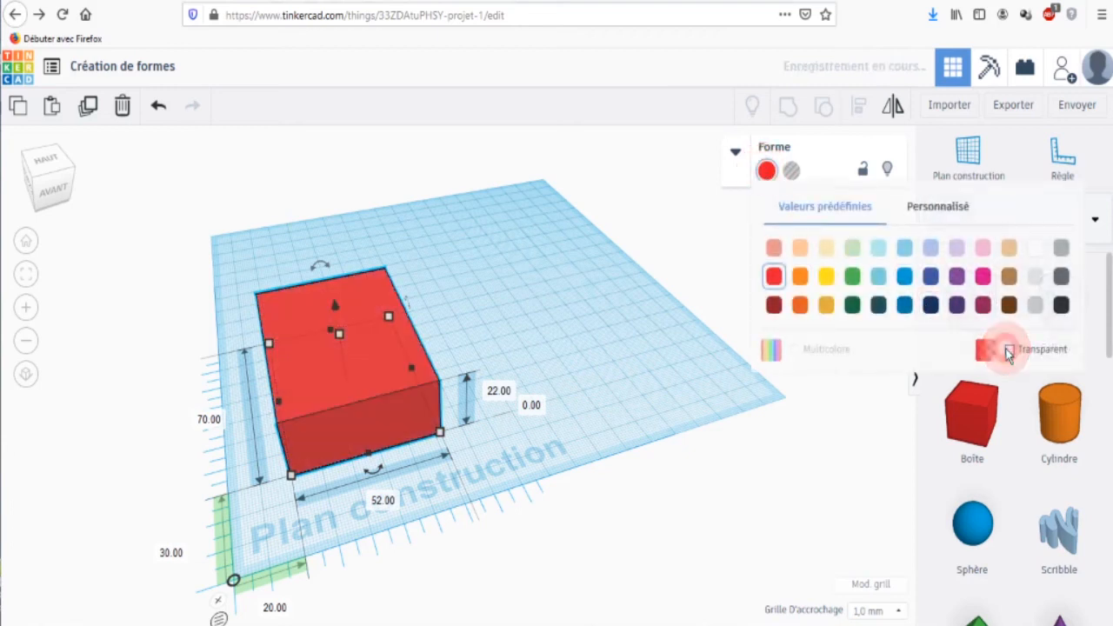
Give the box a custom colour, trying violet before settling on a muted medium blue.
click(788, 200)
click(926, 213)
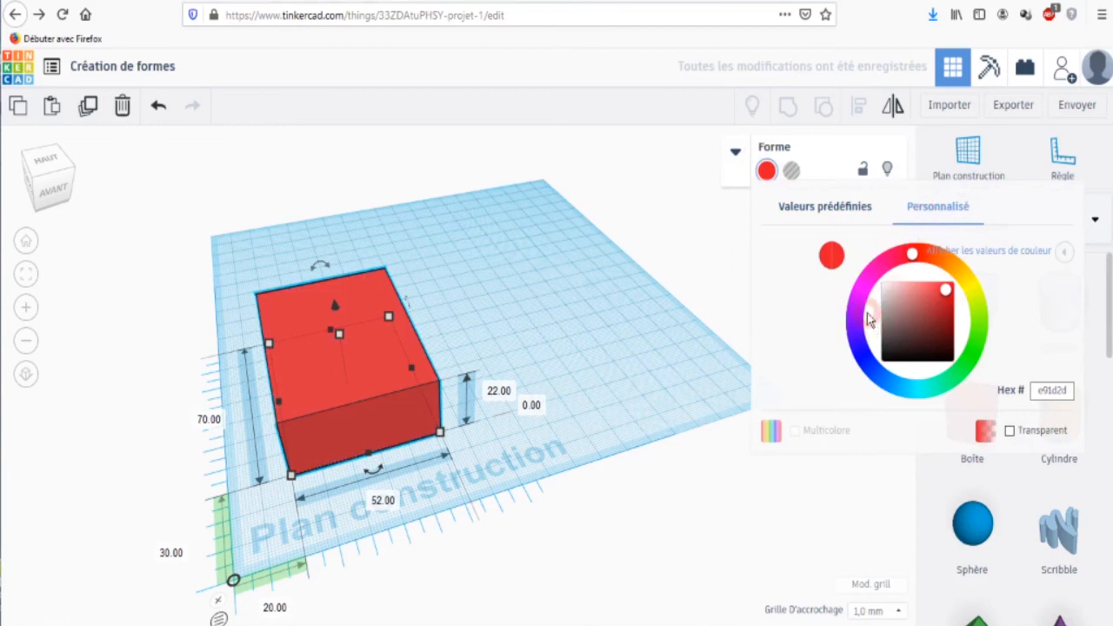
click(859, 315)
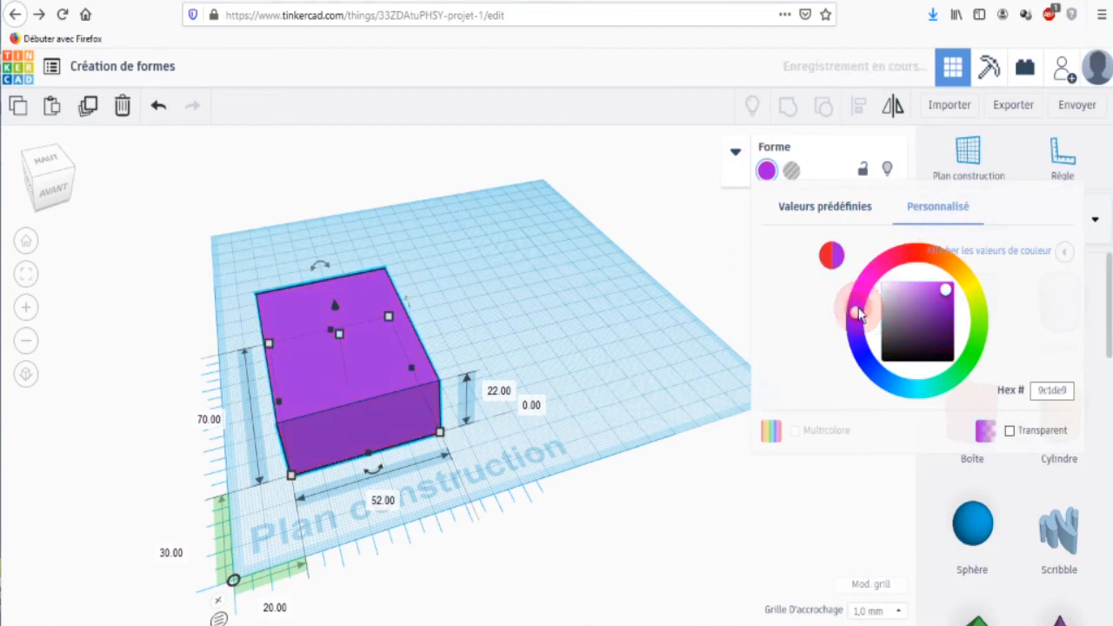
click(863, 348)
drag(862, 354, 923, 387)
drag(918, 347, 931, 306)
click(766, 172)
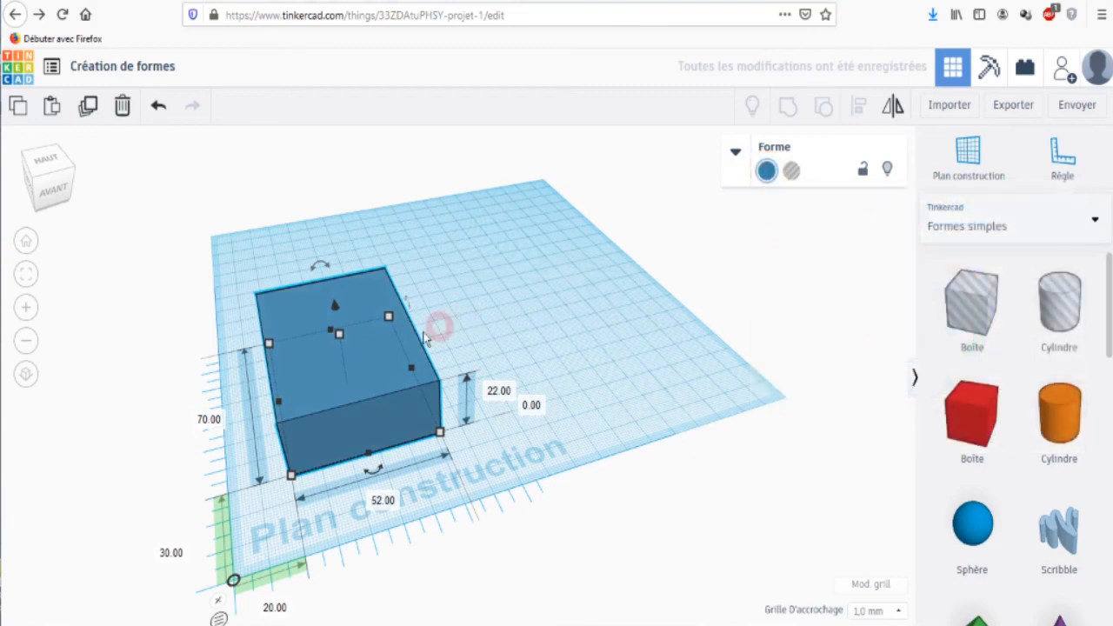
Slide the box along the workplane's front edge direction to about 64 mm across from the ruler's origin, keeping the 30 mm offset.
click(397, 343)
click(424, 398)
click(389, 285)
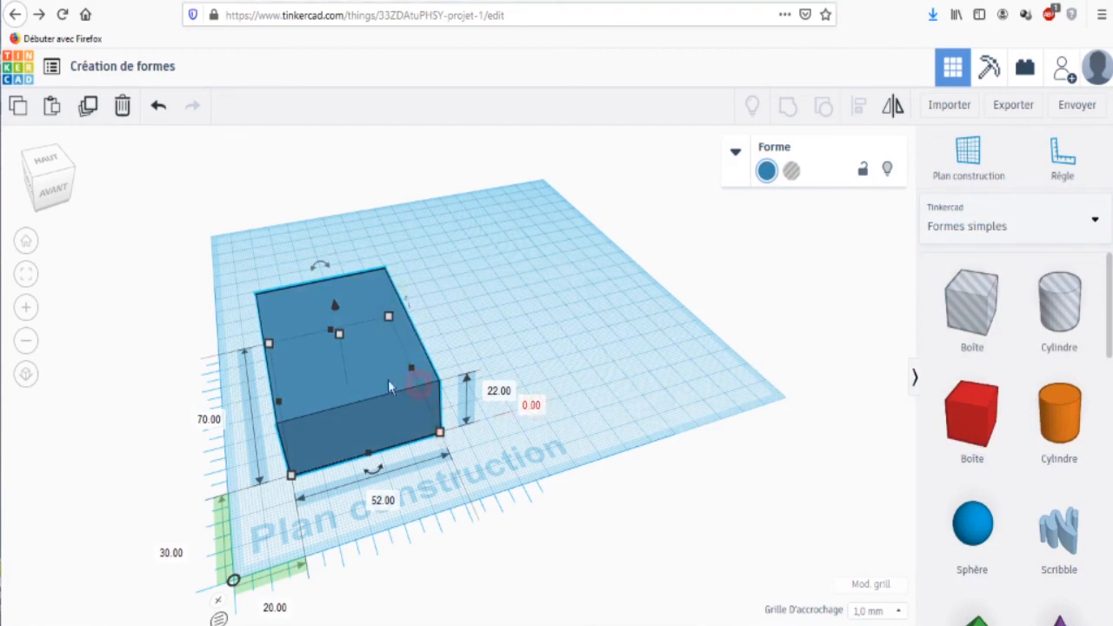
click(379, 435)
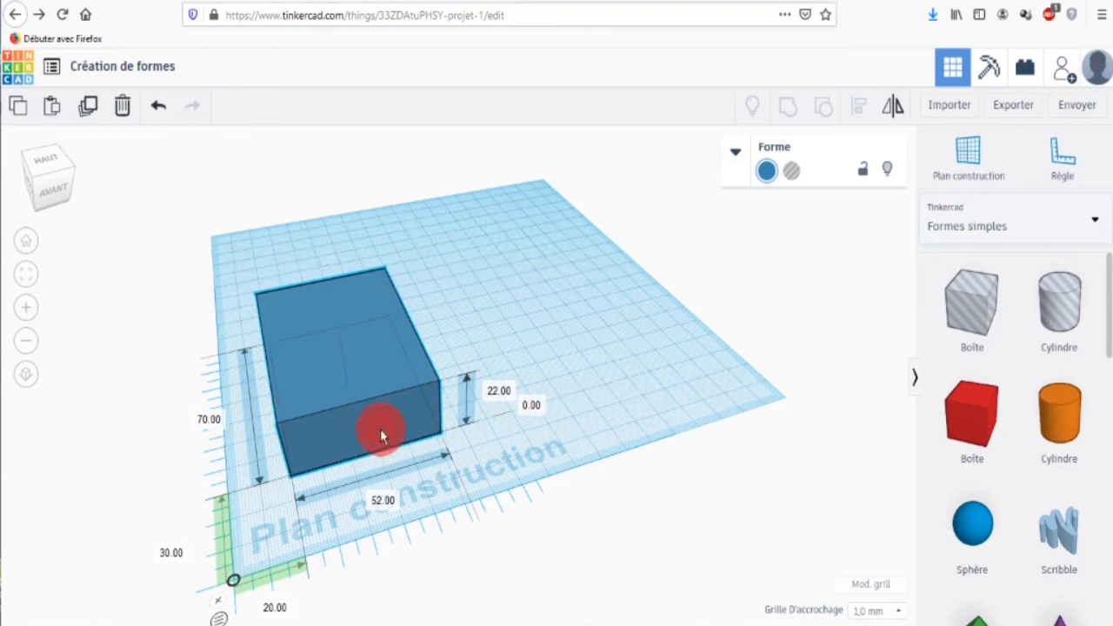
drag(355, 431, 485, 405)
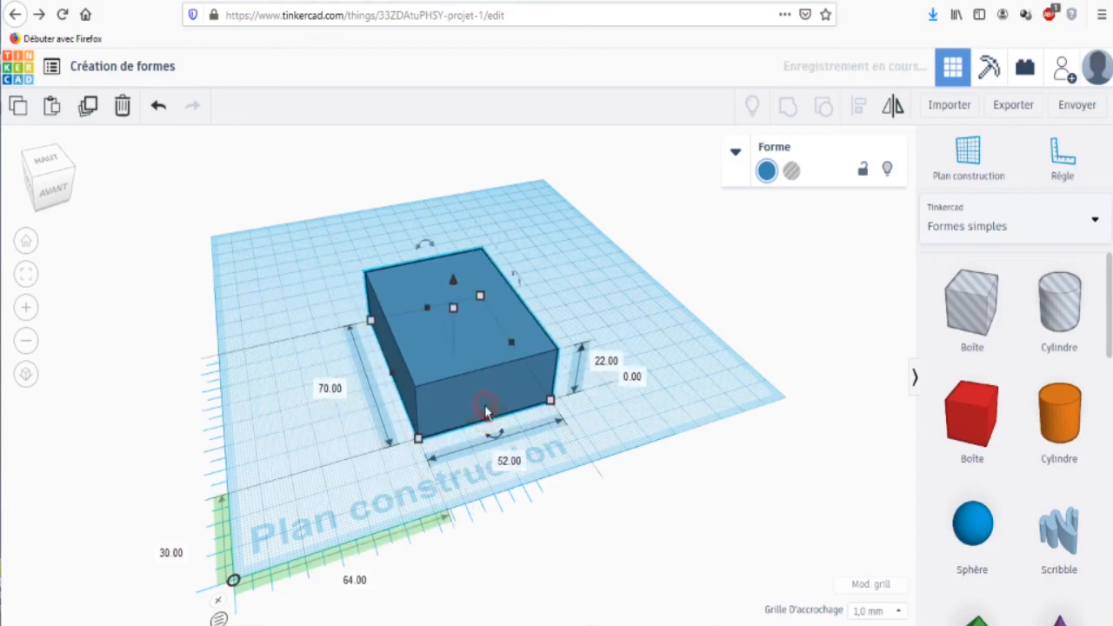
Convert the box into a hole and deselect it.
click(792, 171)
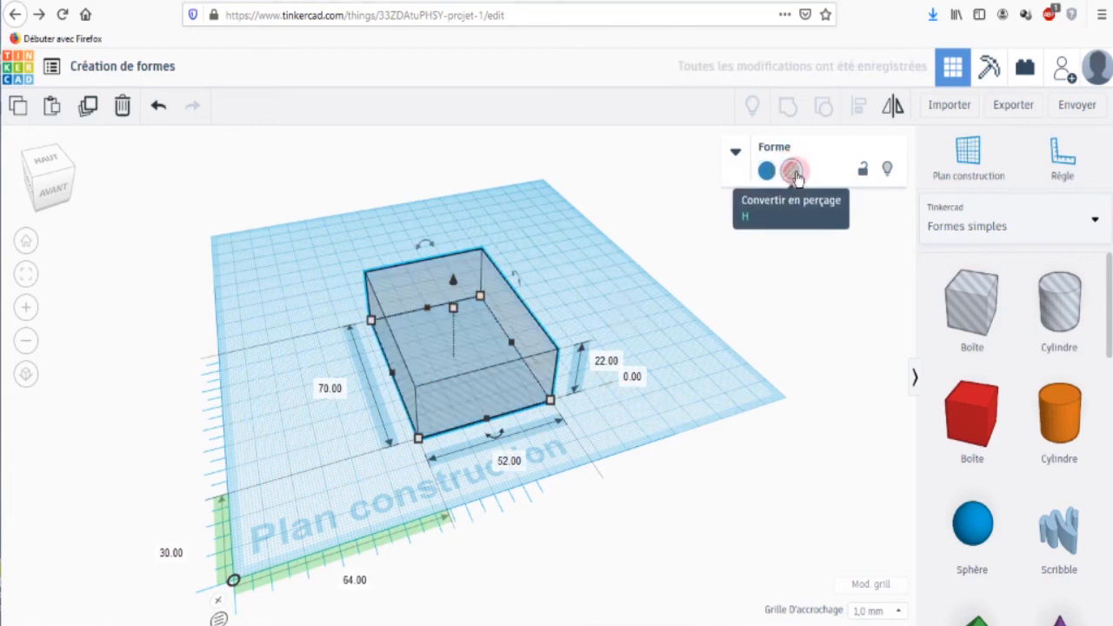
click(261, 281)
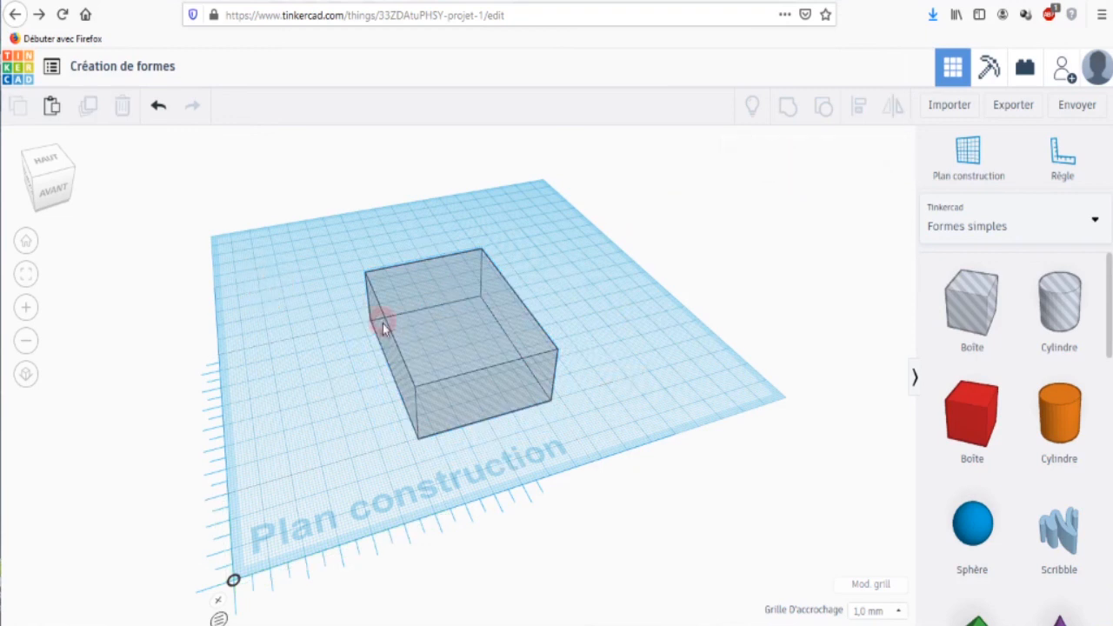